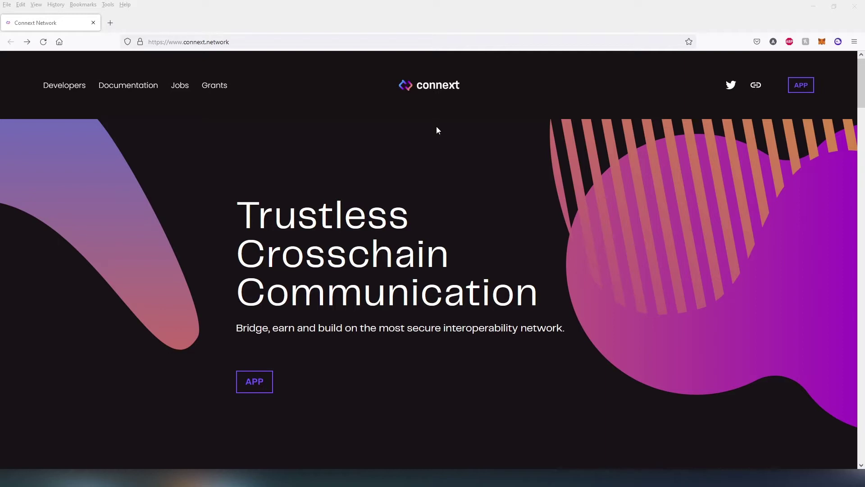
Step: Examine the Connext homepage, covering its supported chains, key features and network liquidity statistics
scroll(436, 131, "down", 1)
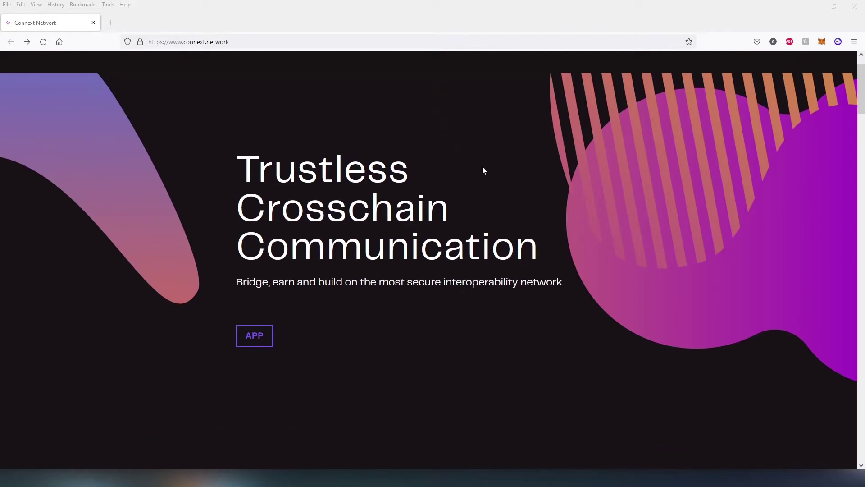
scroll(569, 238, "down", 2)
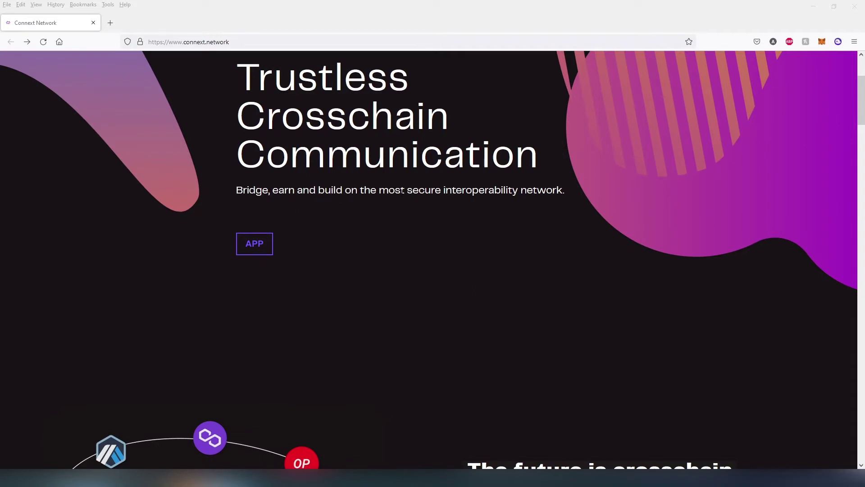
scroll(471, 244, "down", 6)
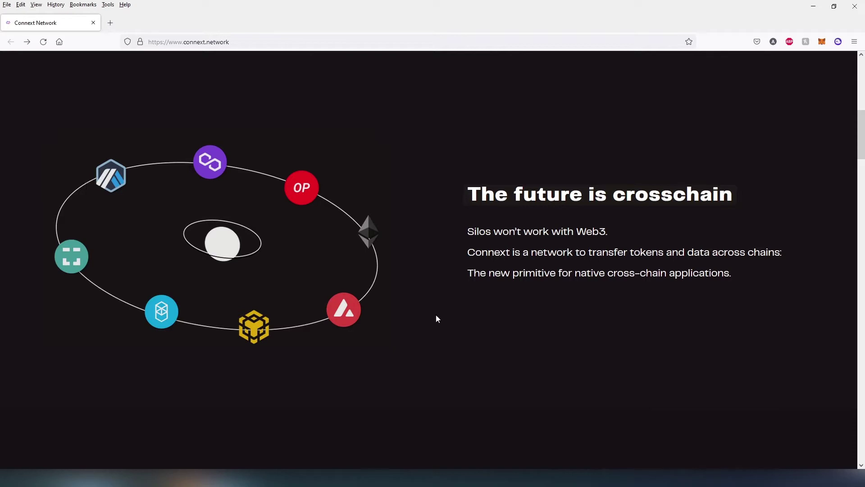
scroll(532, 316, "down", 4)
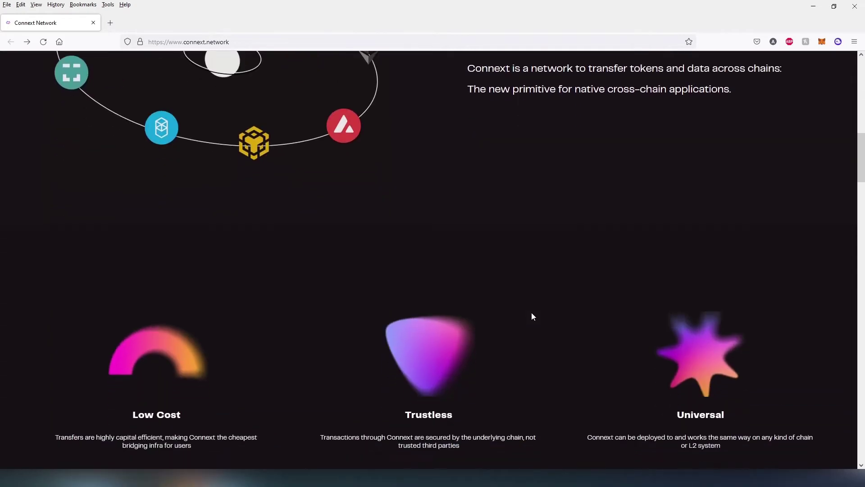
scroll(531, 314, "down", 3)
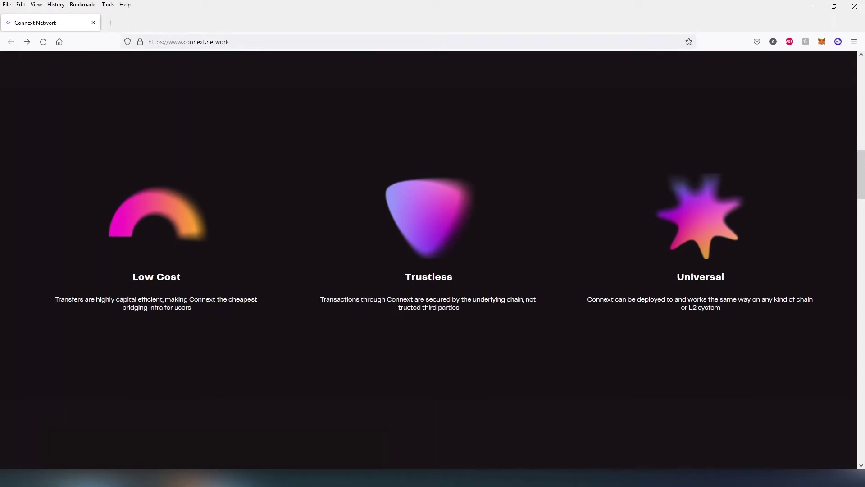
scroll(711, 278, "down", 2)
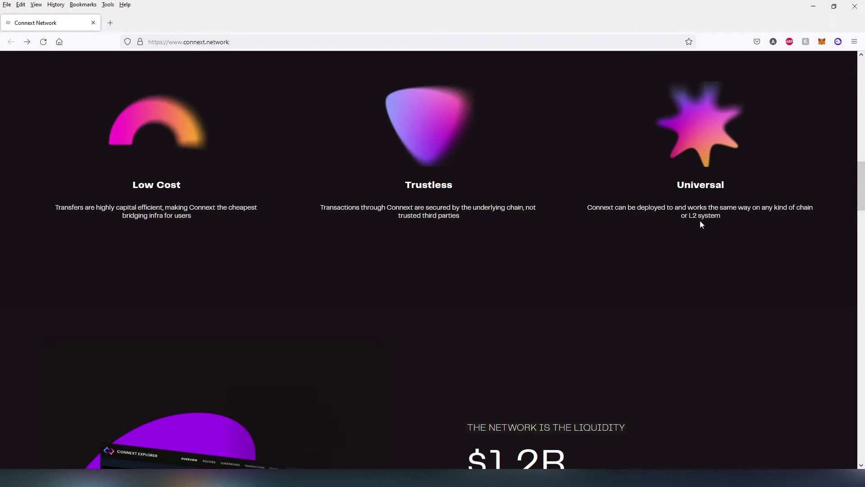
scroll(710, 224, "down", 4)
scroll(712, 223, "down", 3)
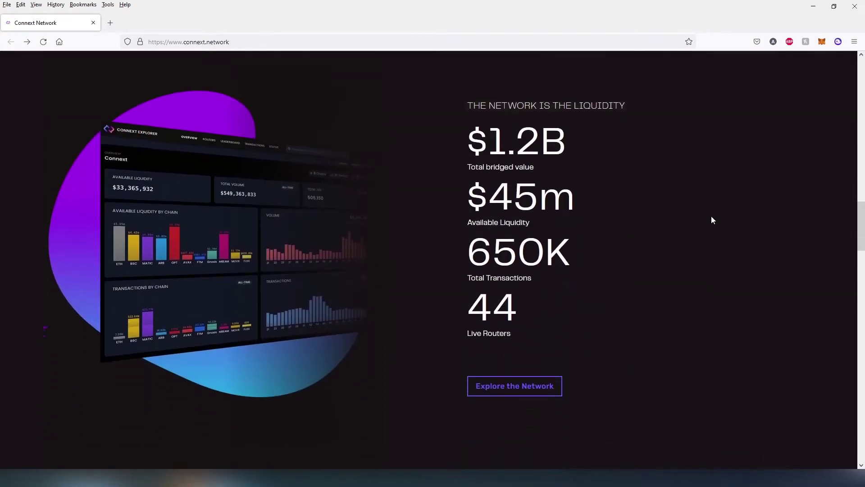
scroll(671, 144, "down", 1)
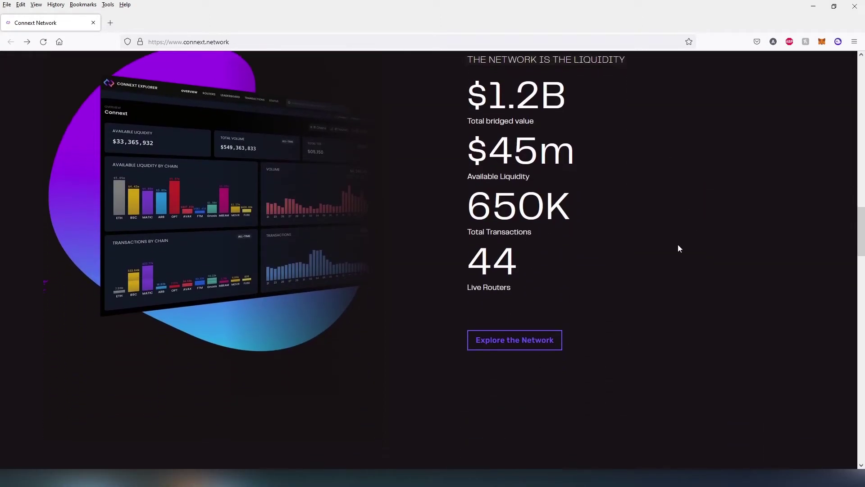
Step: Open the network explorer from the homepage and review its dashboard charts and its top chains and tokens tables
middle_click(528, 342)
left_click(131, 23)
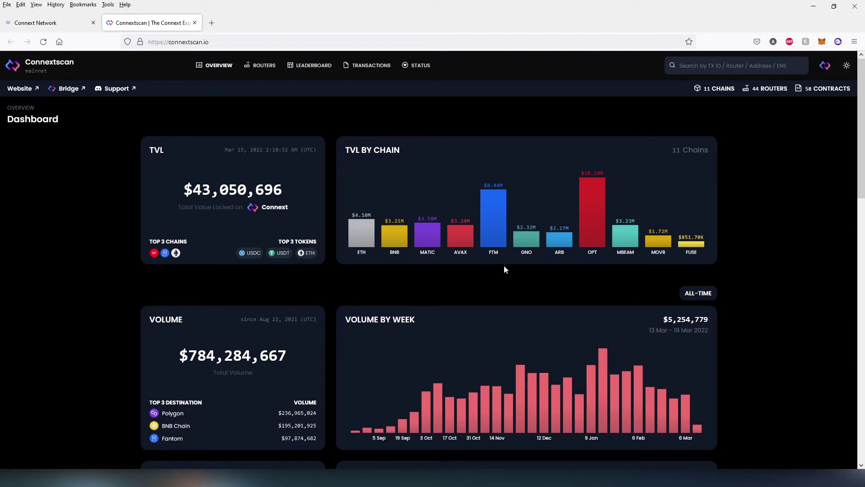
scroll(768, 294, "down", 10)
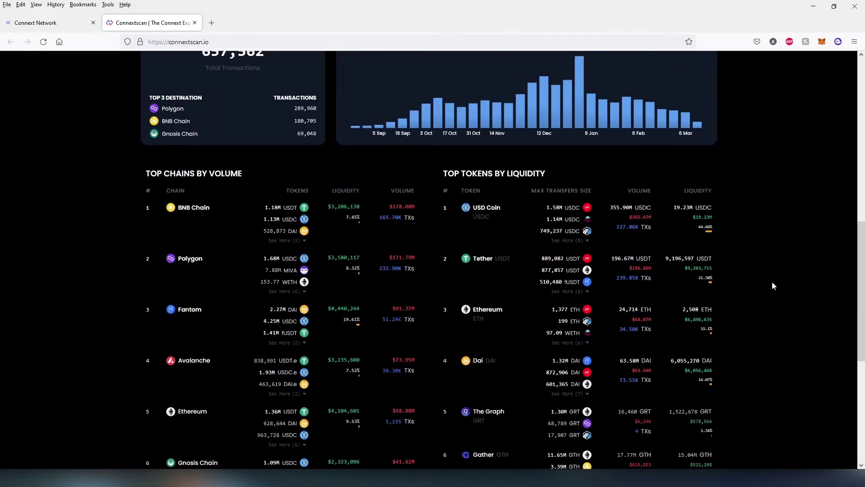
scroll(772, 281, "up", 10)
Step: Return to the Connext homepage and open the bridge app
left_click(36, 22)
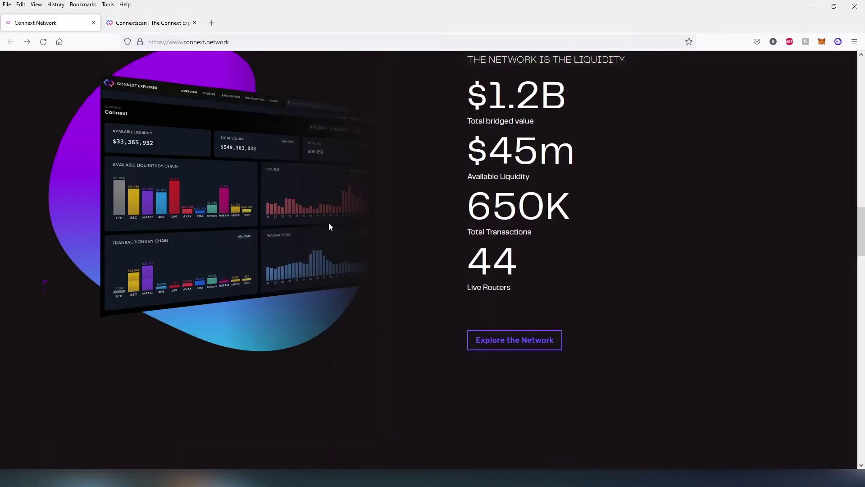
scroll(383, 230, "up", 8)
scroll(440, 238, "up", 15)
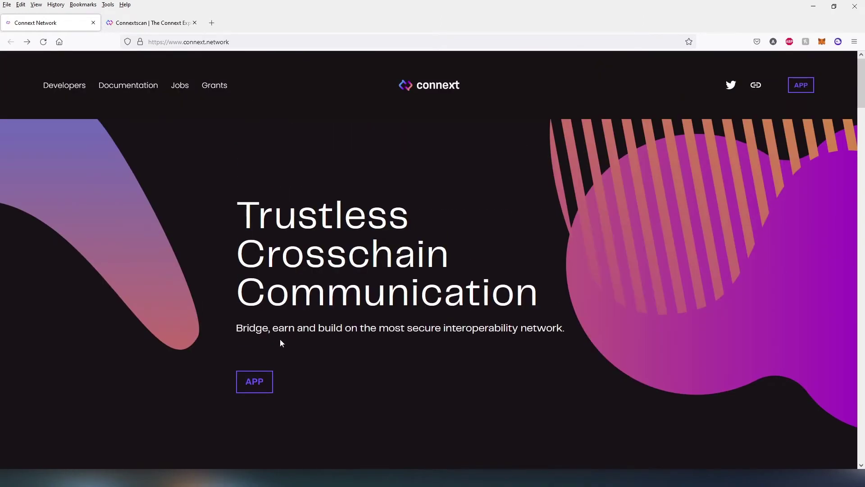
left_click(244, 386)
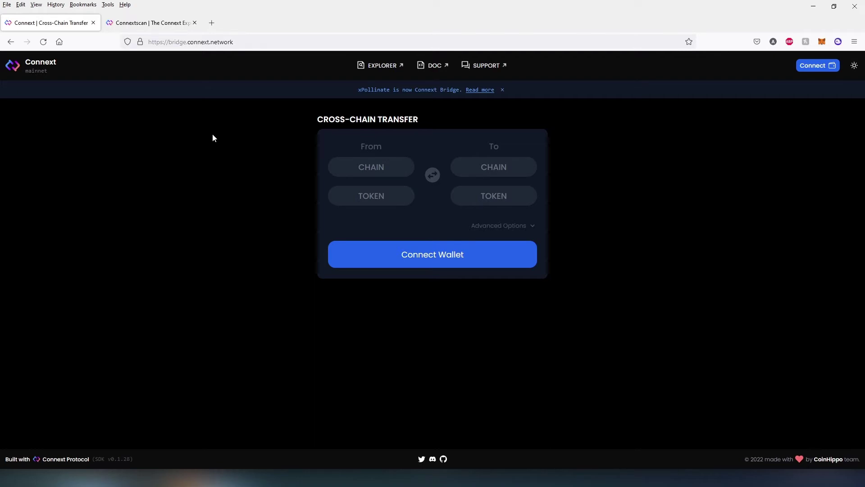
Step: Connect the MetaMask wallet to the bridge using Account 1 and approve the connection
left_click(399, 251)
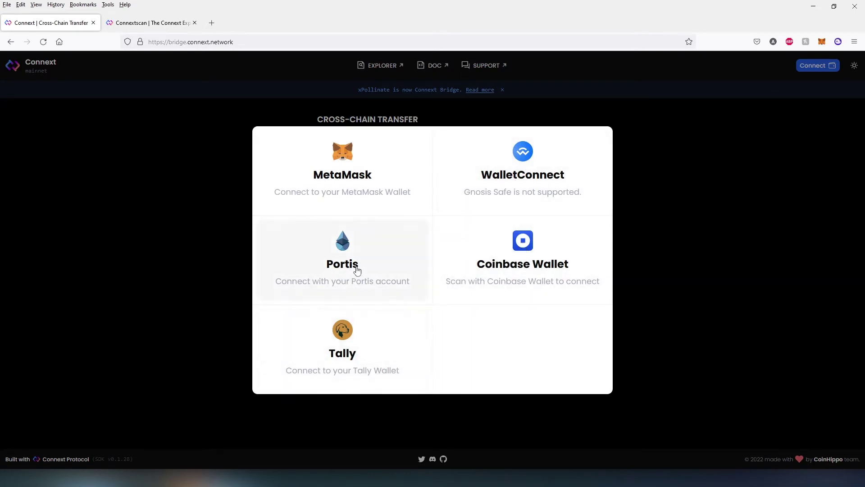
left_click(345, 180)
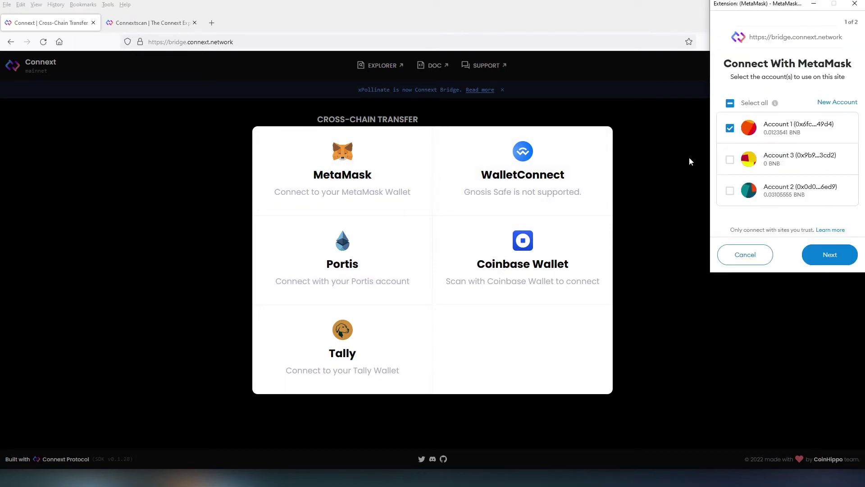
left_click(830, 261)
left_click(832, 257)
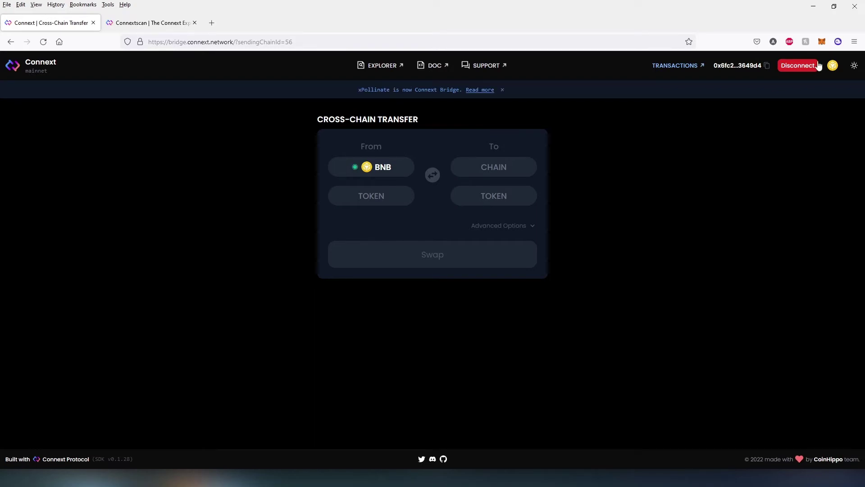
Step: Select Smart Chain as the active network in the MetaMask wallet
left_click(822, 42)
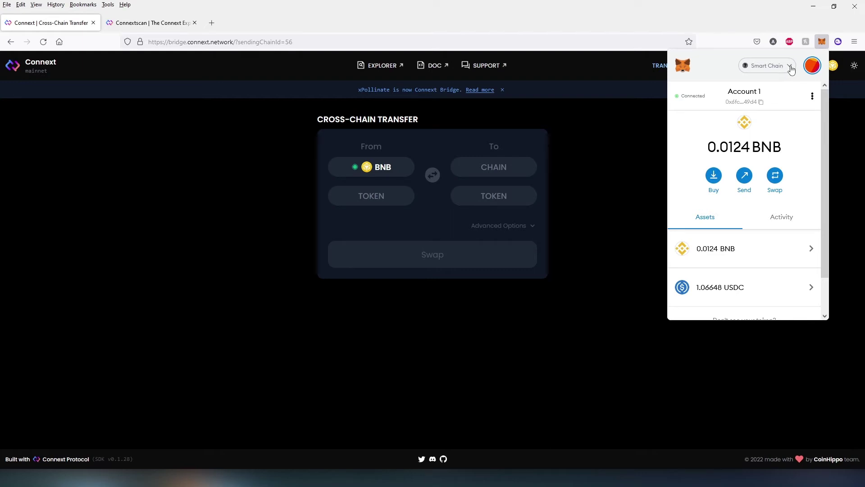
left_click(790, 68)
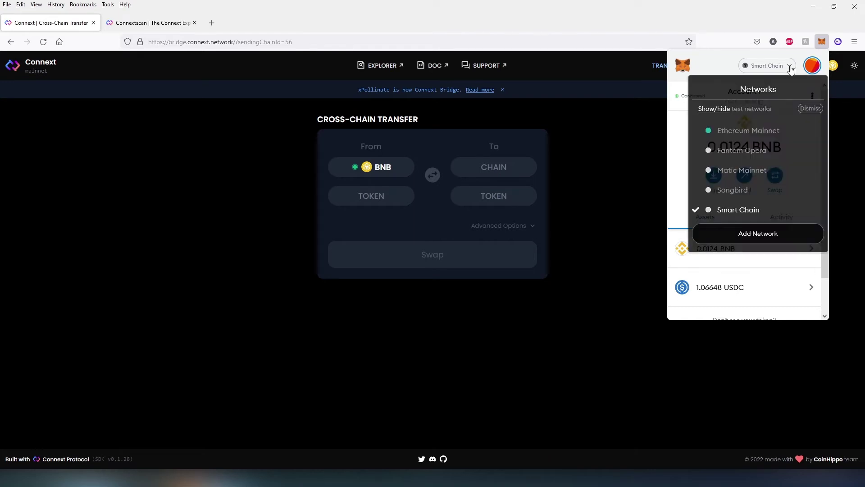
left_click(741, 215)
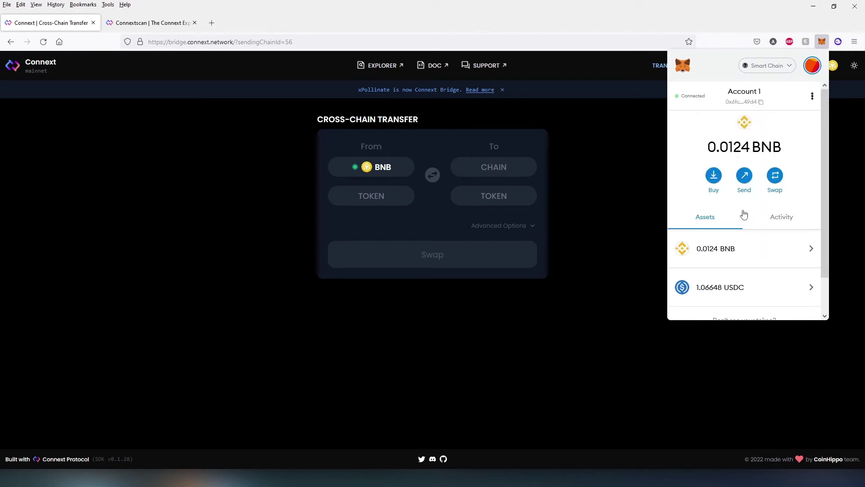
Step: Set up the cross-chain transfer with USDC as the source token and Polygon as the destination chain
left_click(403, 201)
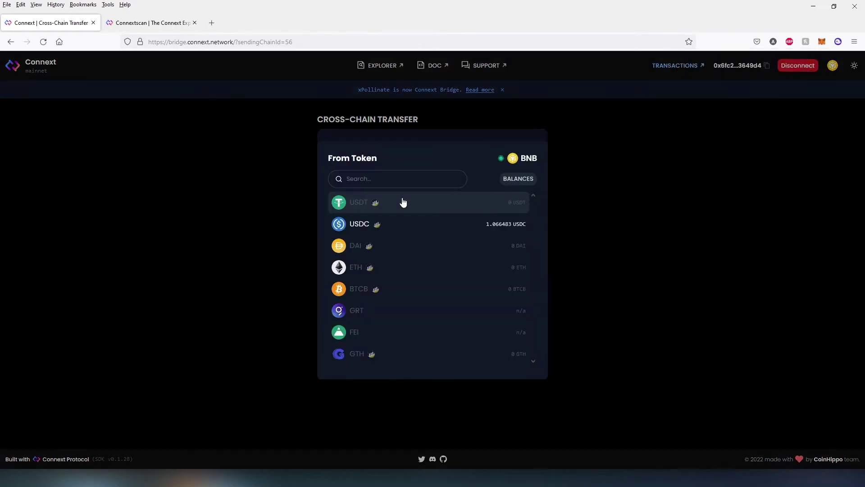
left_click(354, 225)
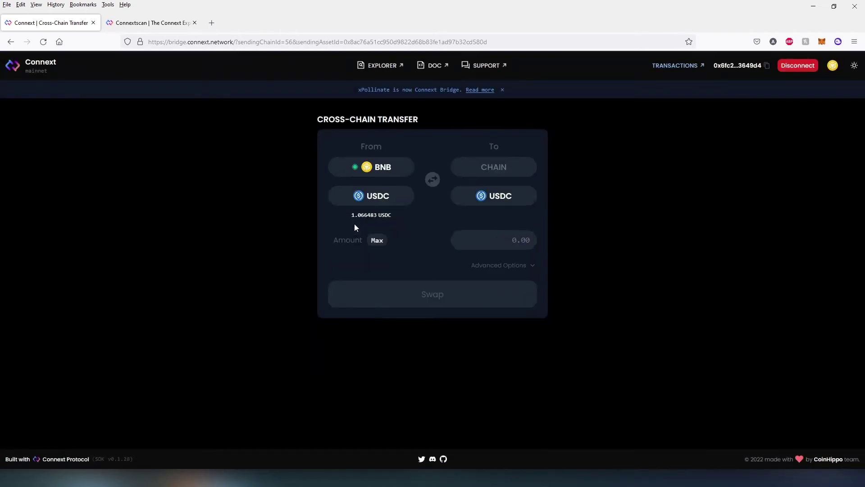
left_click(511, 171)
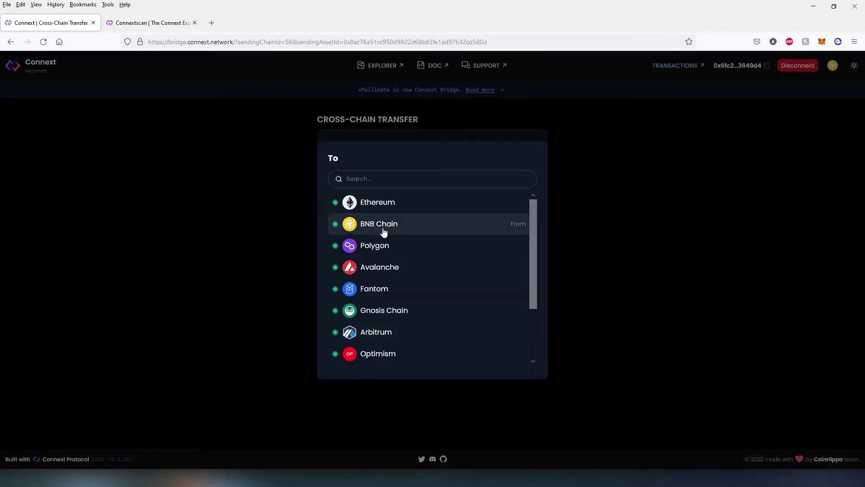
left_click(367, 249)
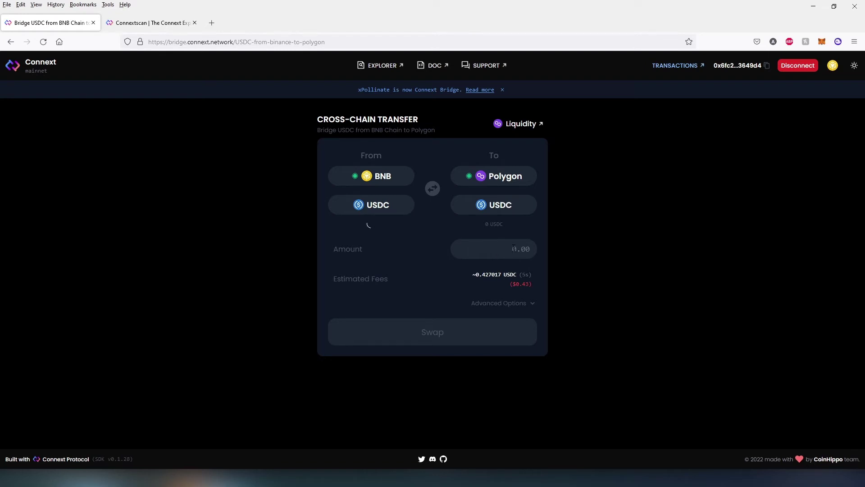
Step: Try transfer amounts of 1 USDC and 10 USDC to compare the bridging fees
left_click(535, 247)
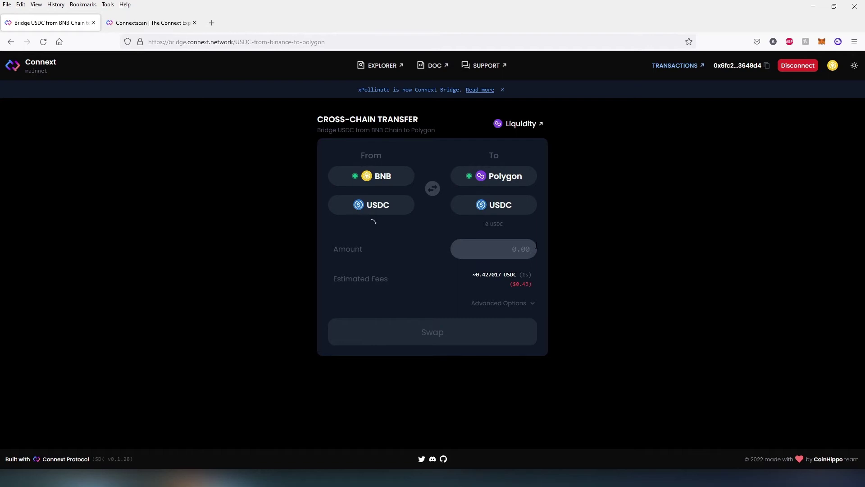
type("1")
left_click(531, 269)
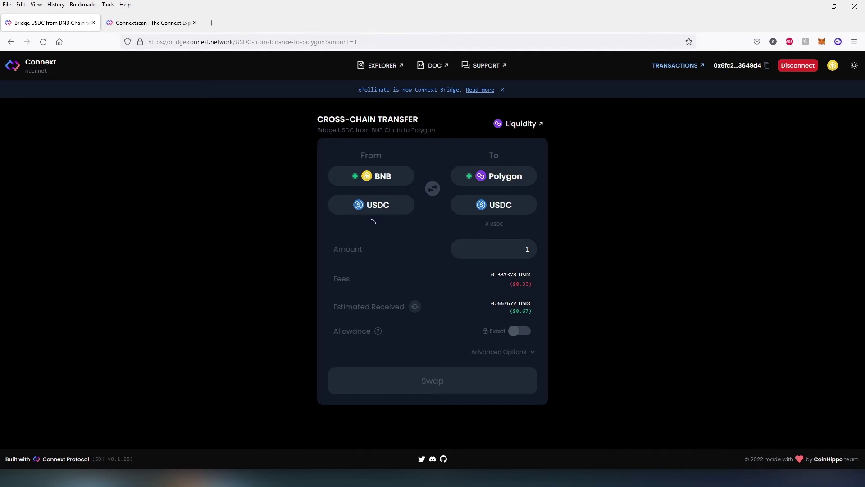
left_click(532, 250)
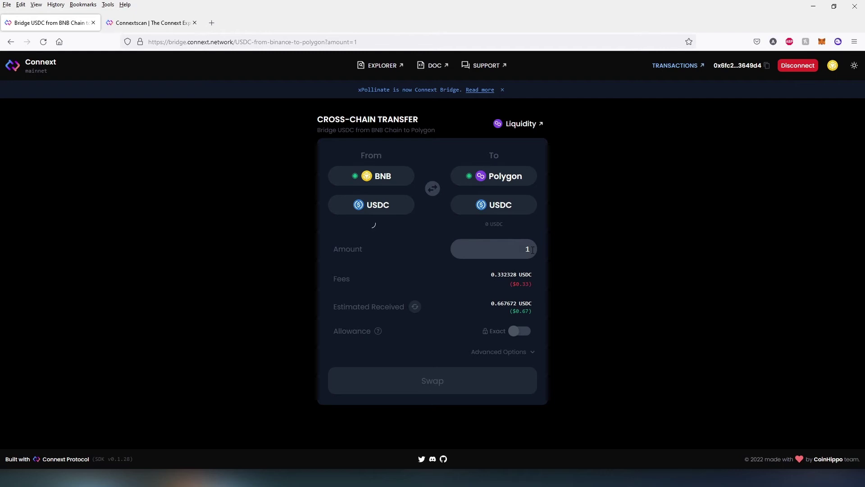
type("0")
Step: Look into the MetaMask wallet and set the transfer amount to 1.06 USDC
left_click(822, 41)
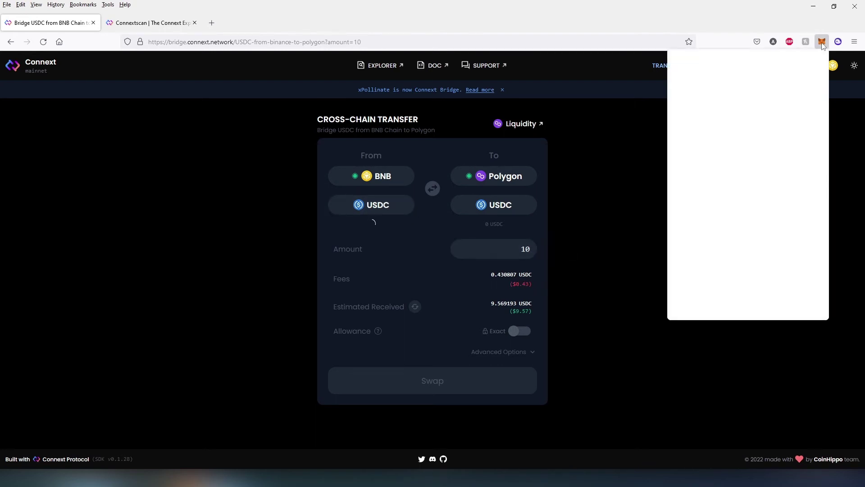
left_click(526, 248)
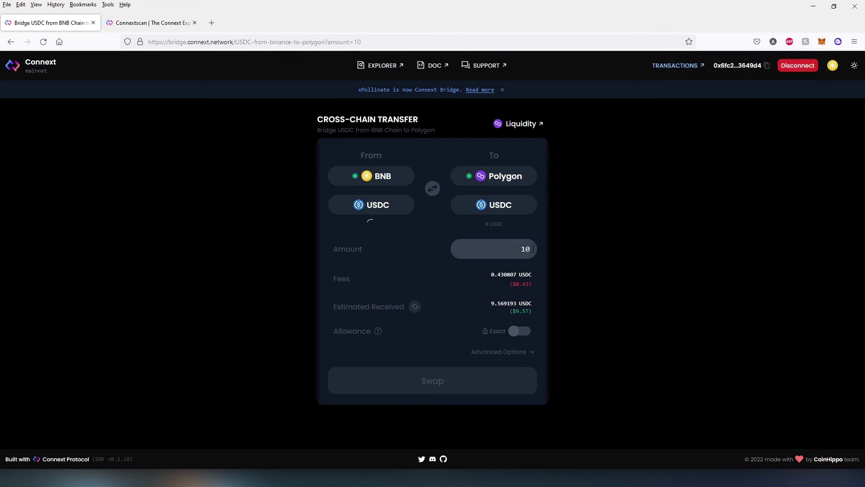
key("BackSpace")
type(".06")
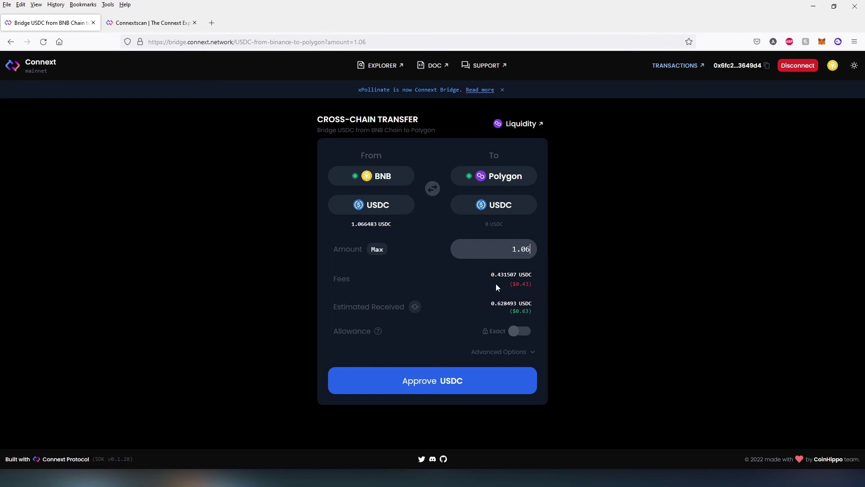
Step: Approve the bridge's access to USDC, confirm the permission in MetaMask and dismiss the transaction notification
left_click(428, 385)
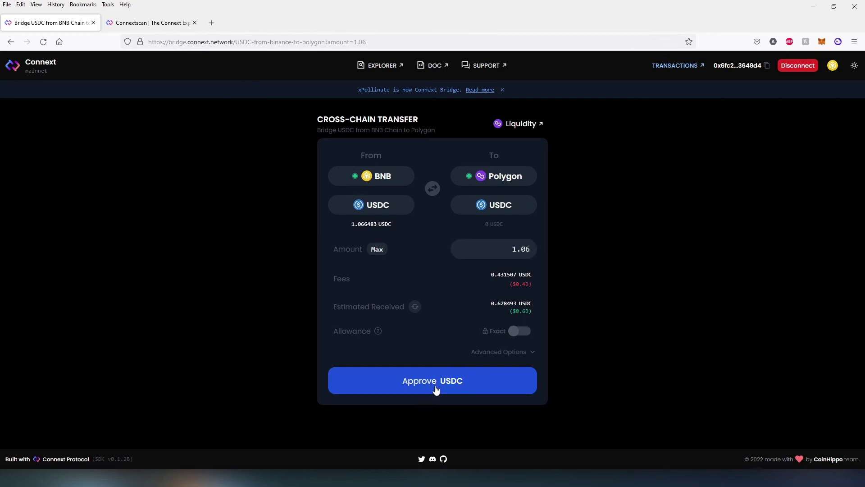
scroll(773, 196, "down", 1)
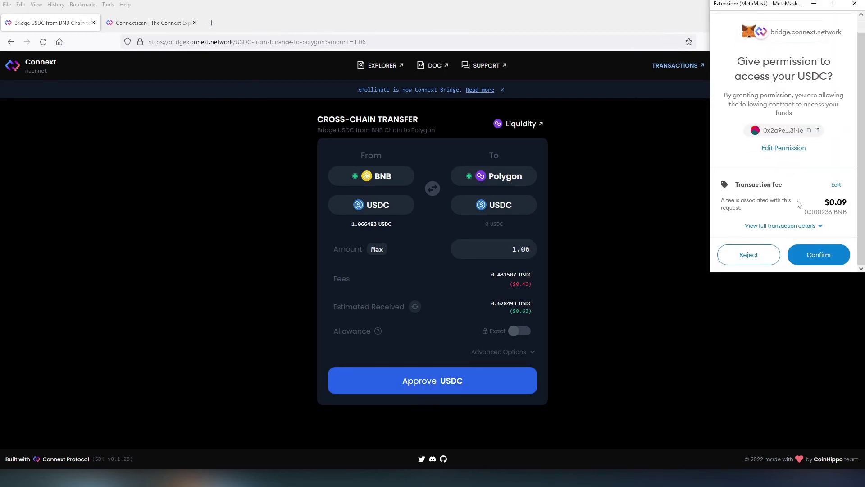
left_click(823, 255)
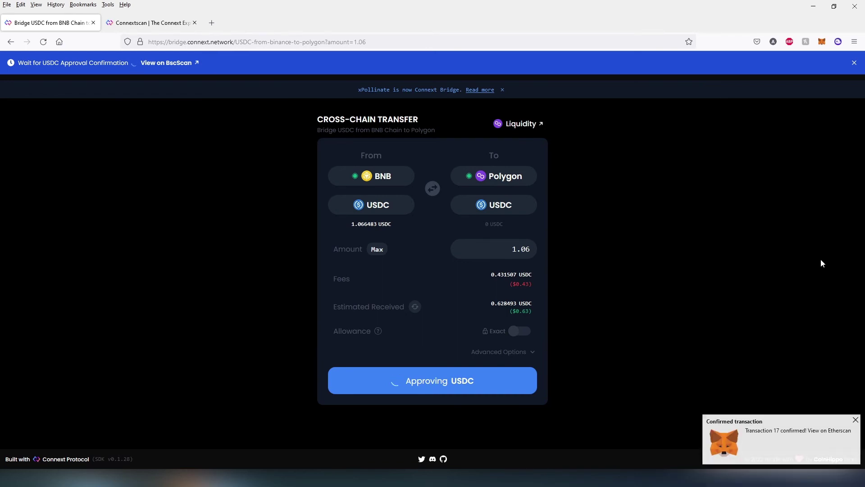
left_click(811, 437)
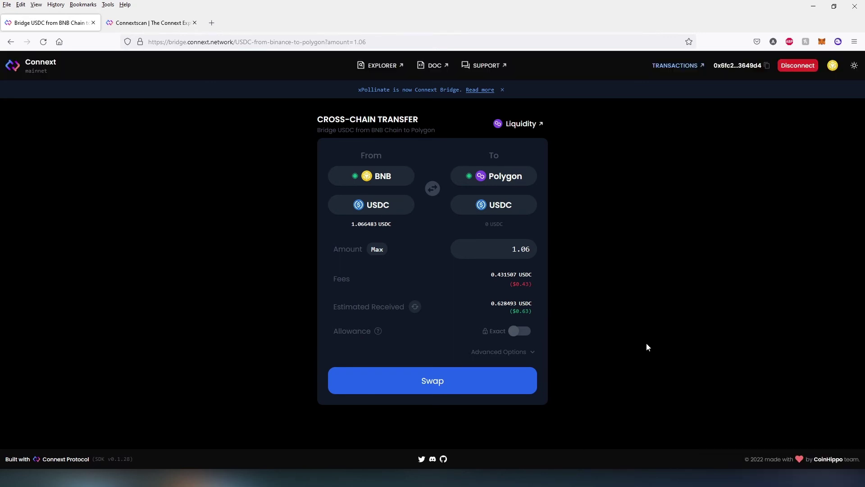
Step: Swap the 1.06 USDC from BNB Chain to Polygon and confirm the transaction in MetaMask
left_click(430, 387)
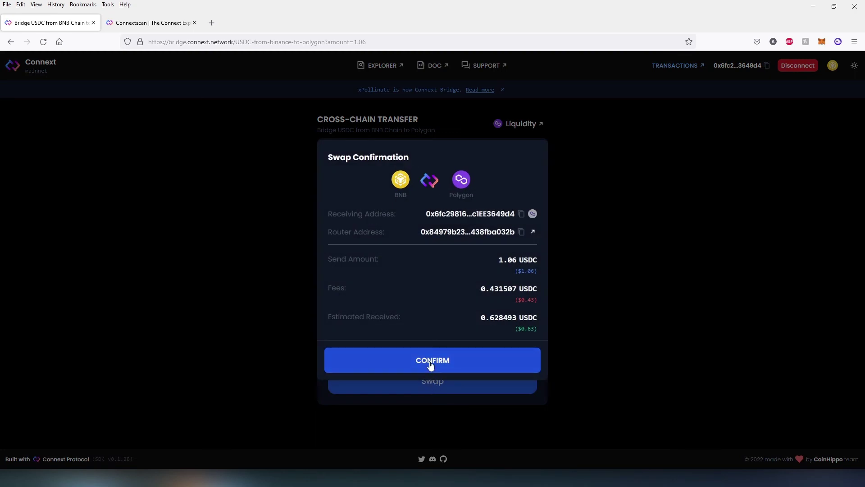
left_click(430, 363)
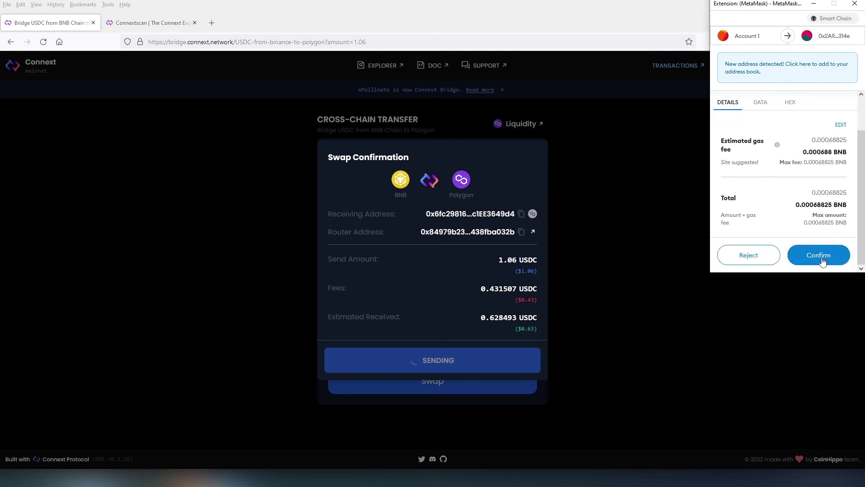
left_click(820, 256)
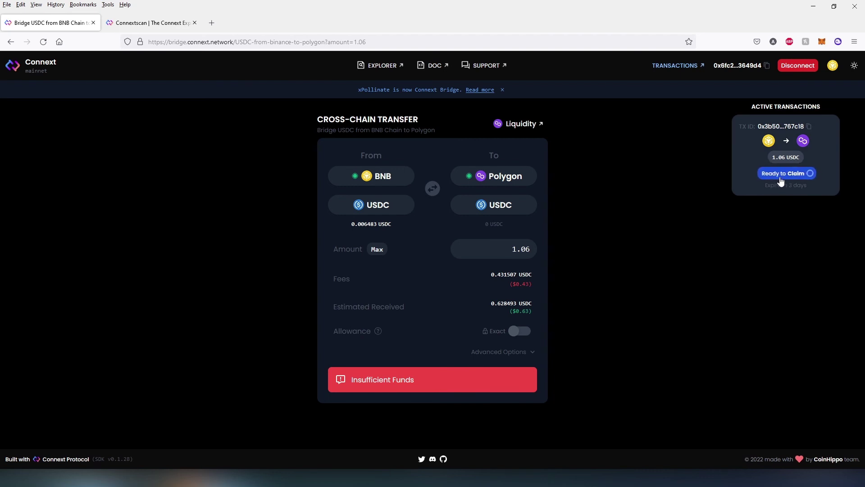
Step: Claim the bridged USDC on Polygon from the active transaction and sign the claim request in MetaMask
left_click(783, 176)
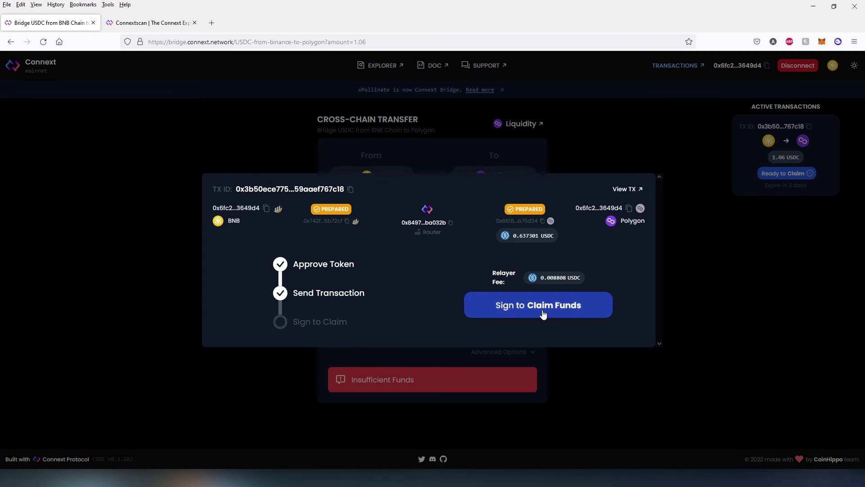
left_click(543, 311)
left_click(824, 194)
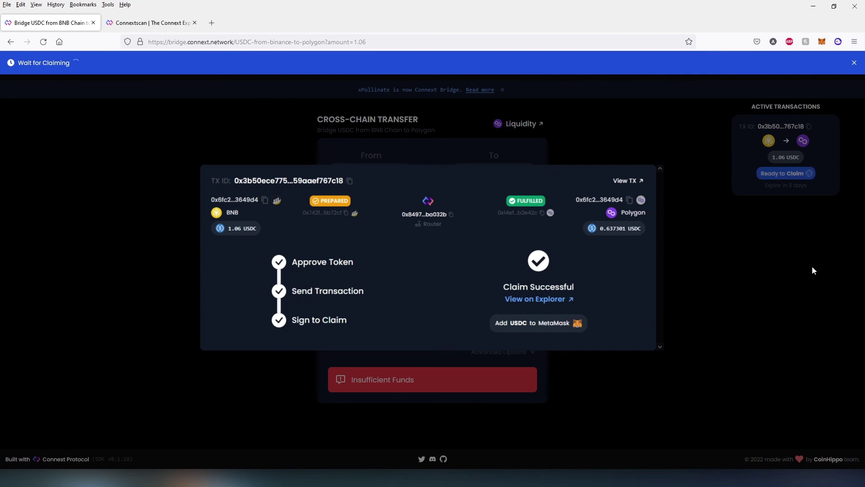
Step: Switch MetaMask from Smart Chain to the Matic Mainnet network, check the USDC balance there and close the wallet
left_click(822, 42)
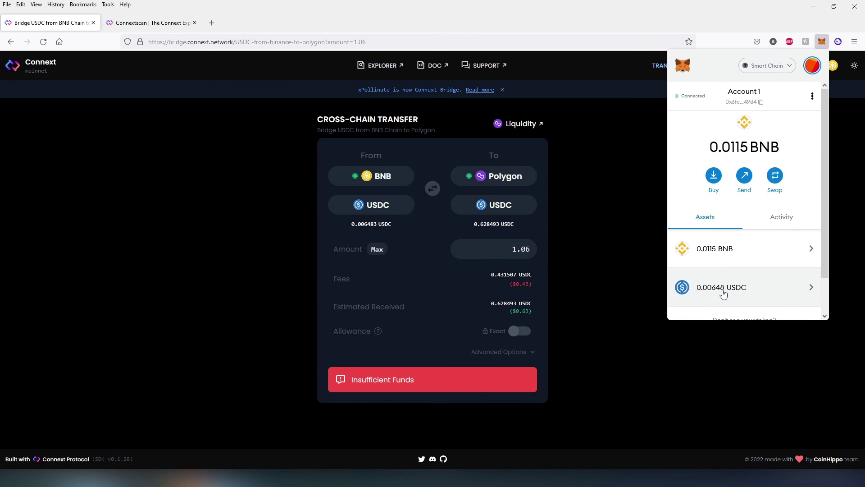
left_click(784, 68)
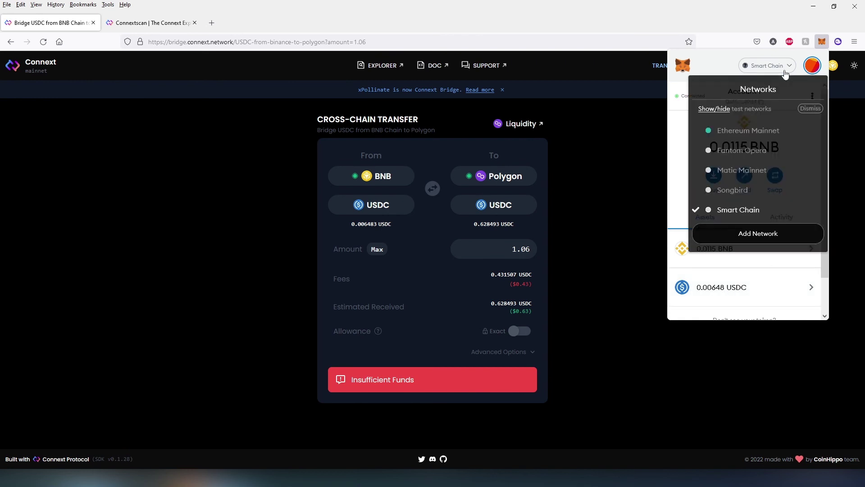
left_click(741, 170)
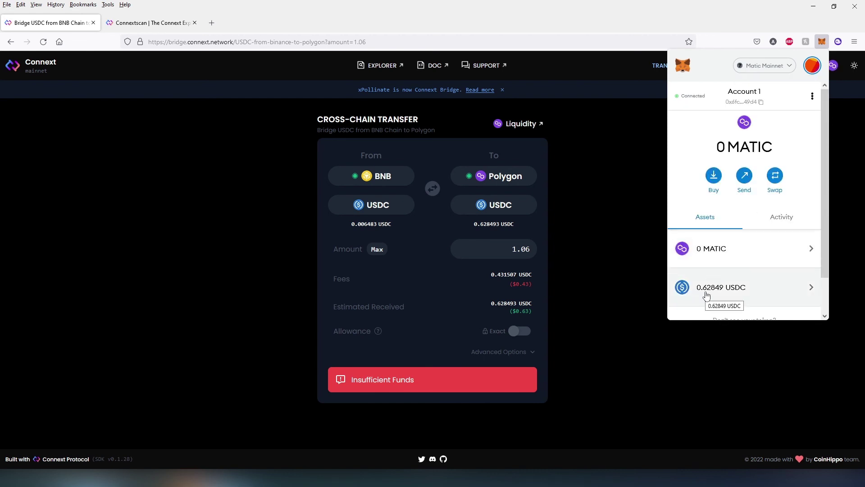
left_click(605, 152)
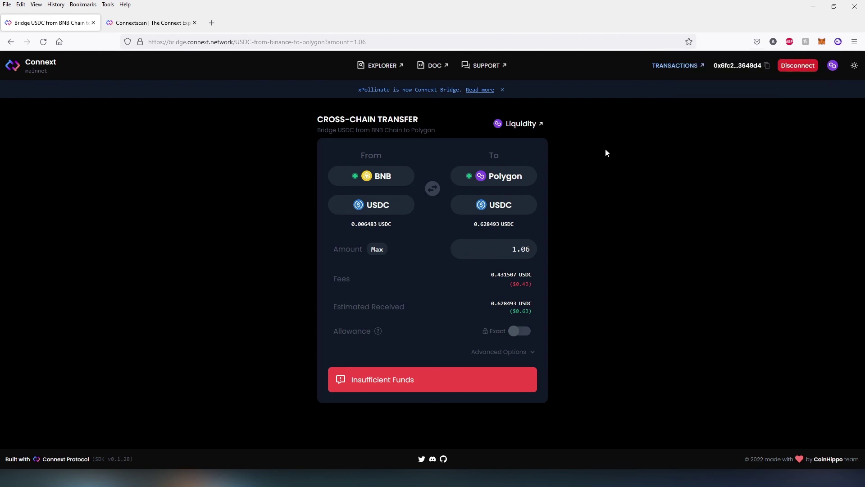